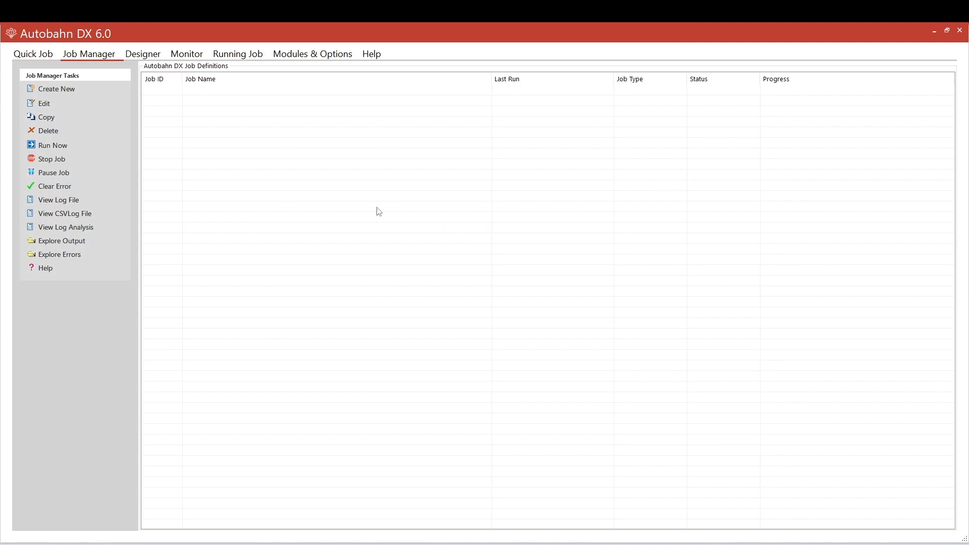
Create a new job and set its source folder to the Images folder inside OCR Anyfile
{"action": "left_click", "coordinate": [65, 91]}
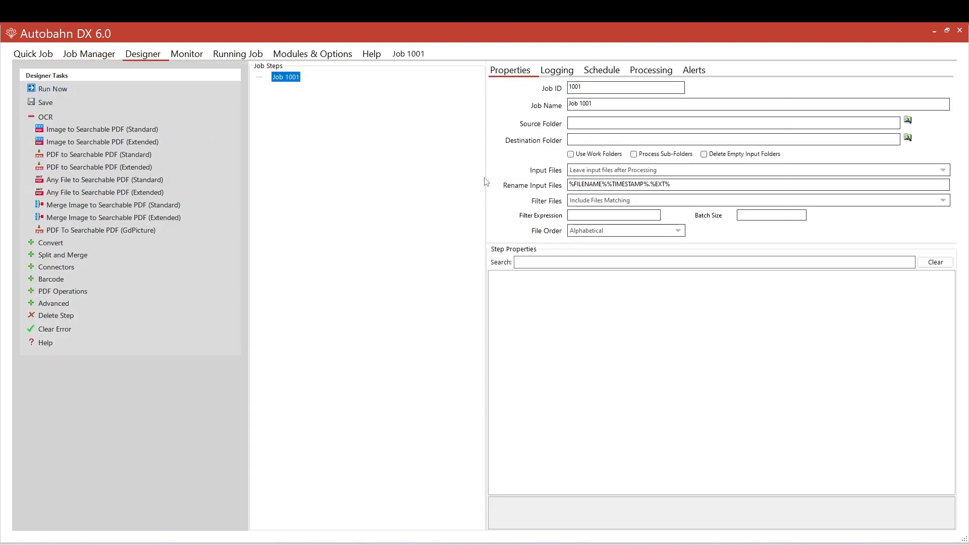
{"action": "left_click", "coordinate": [582, 124]}
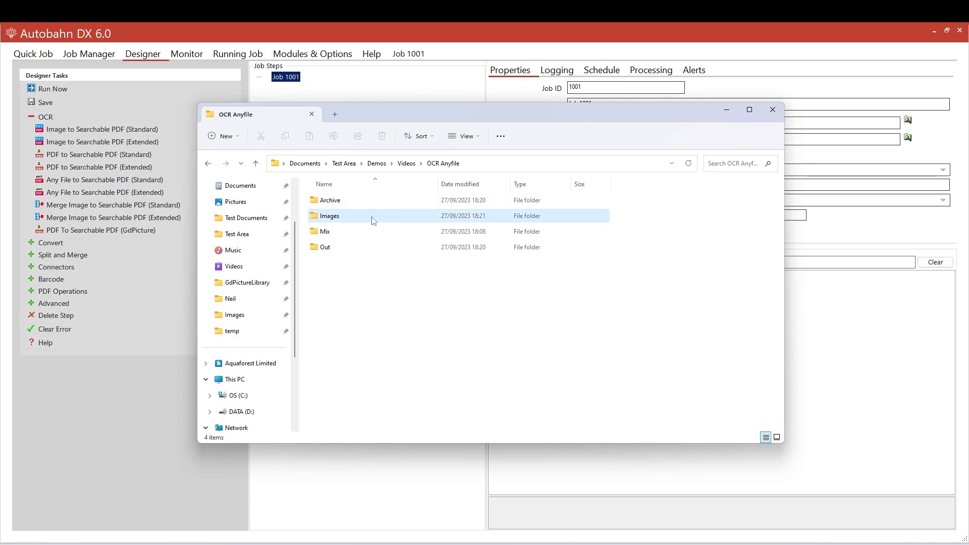
{"action": "double_click", "coordinate": [370, 218]}
{"action": "left_click", "coordinate": [517, 164]}
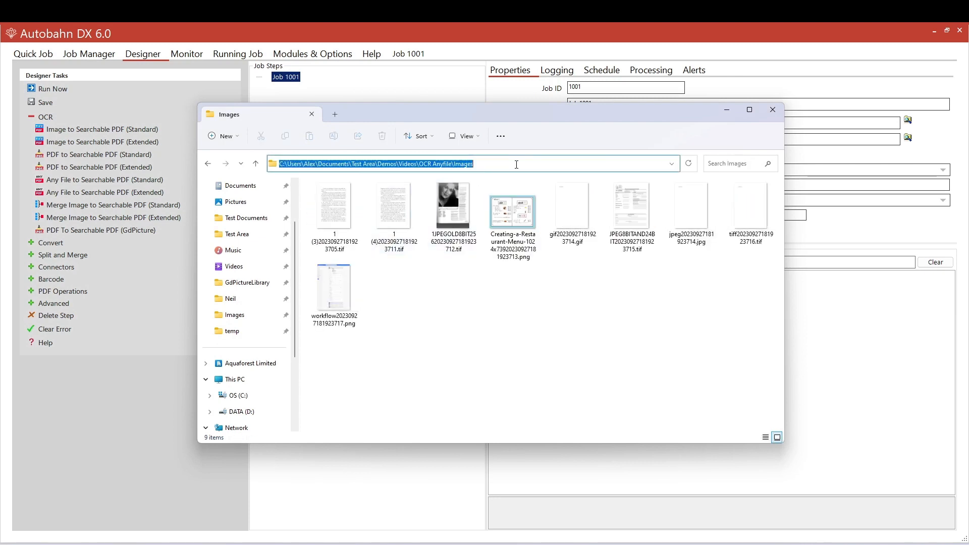
{"action": "left_click", "coordinate": [821, 124]}
{"action": "type", "text": "C:\\Users\\Neil\\Documents\\Test Area\\Demos\\Videos\\OCR Anyfile\\Images"}
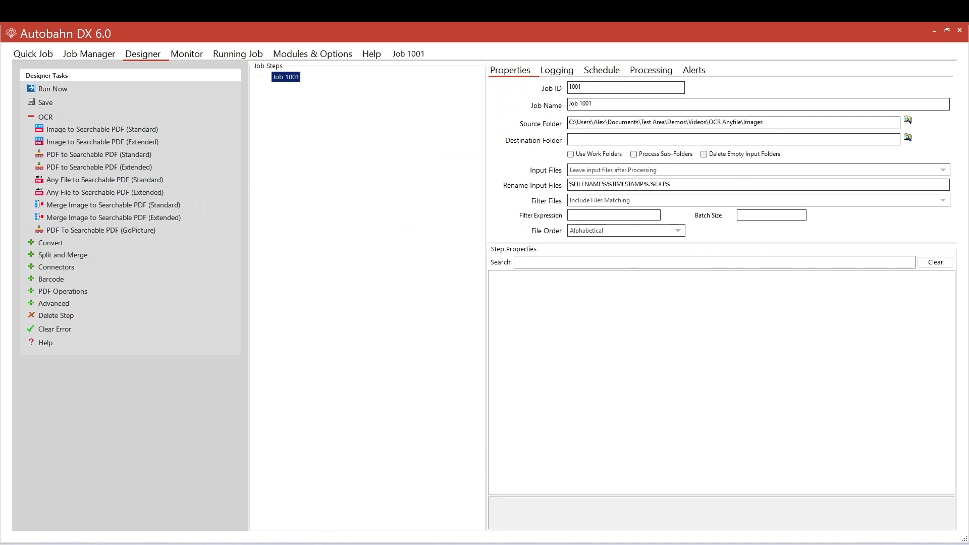
Set the job's destination folder to the Out folder inside OCR Anyfile, using the path copied from File Explorer
{"action": "left_click", "coordinate": [296, 543]}
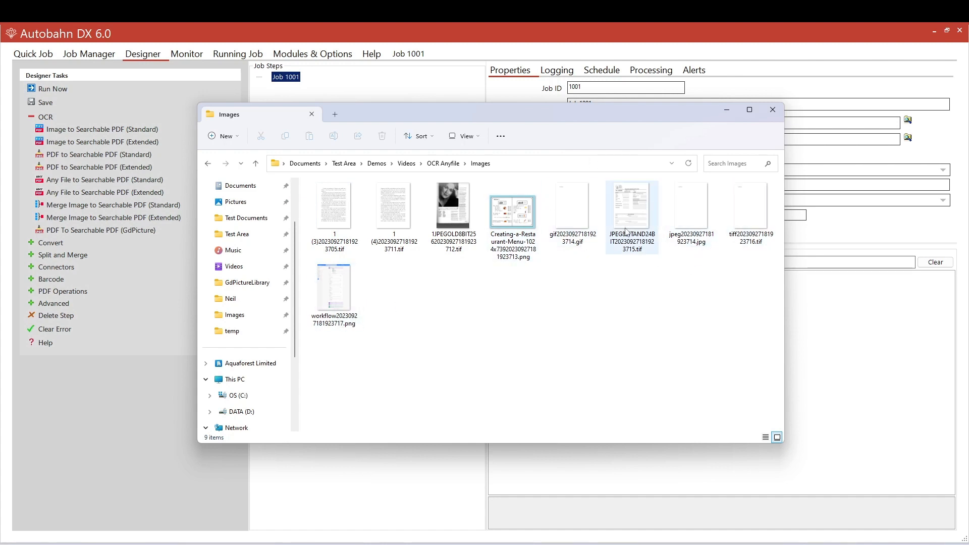
{"action": "left_click", "coordinate": [633, 42]}
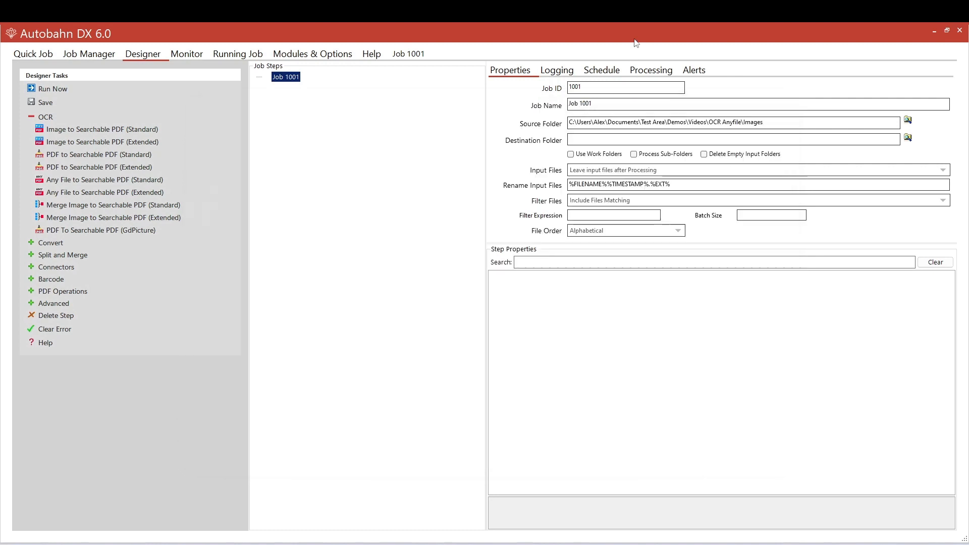
{"action": "left_click", "coordinate": [281, 544]}
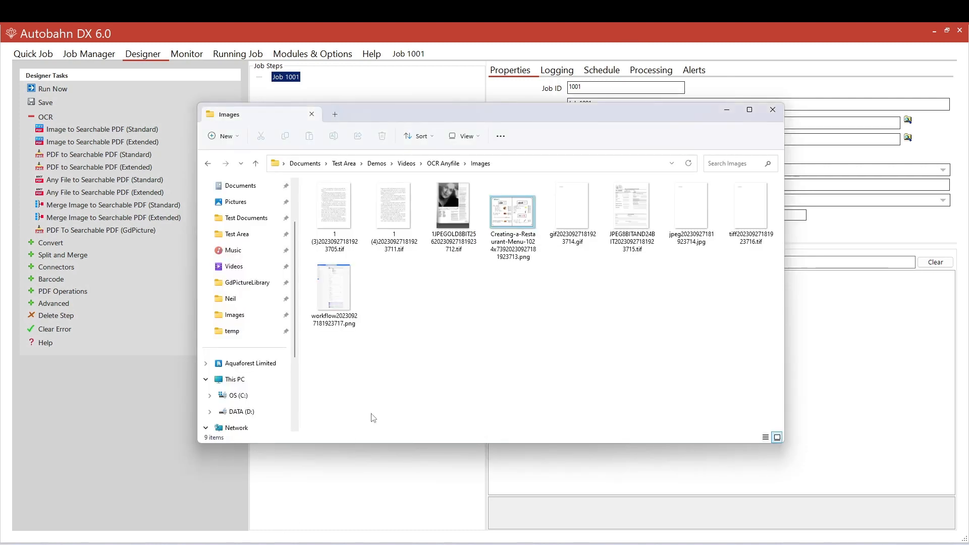
{"action": "left_click", "coordinate": [447, 163]}
{"action": "double_click", "coordinate": [351, 251]}
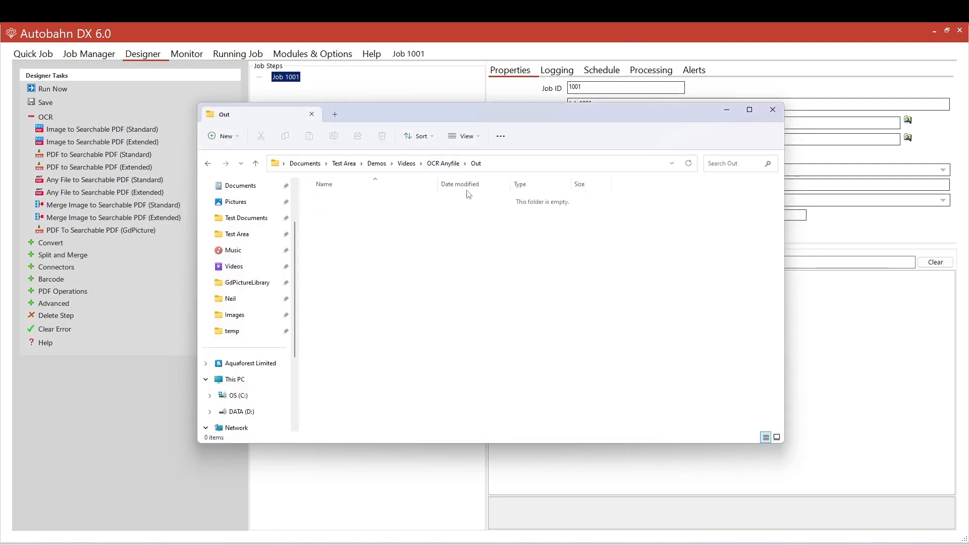
{"action": "left_click", "coordinate": [494, 165]}
{"action": "key", "text": "ctrl+c"}
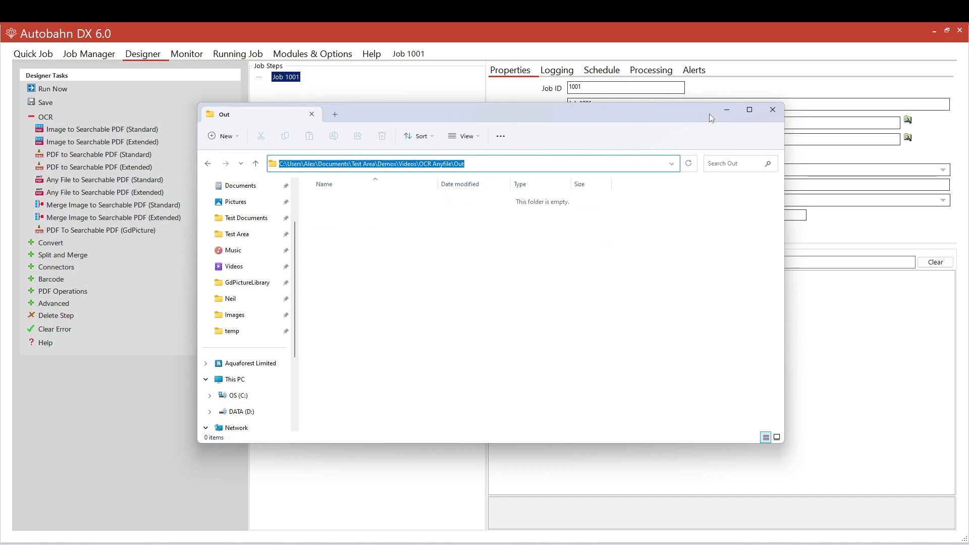
{"action": "left_click", "coordinate": [772, 76]}
{"action": "left_click", "coordinate": [629, 137]}
{"action": "key", "text": "ctrl+v"}
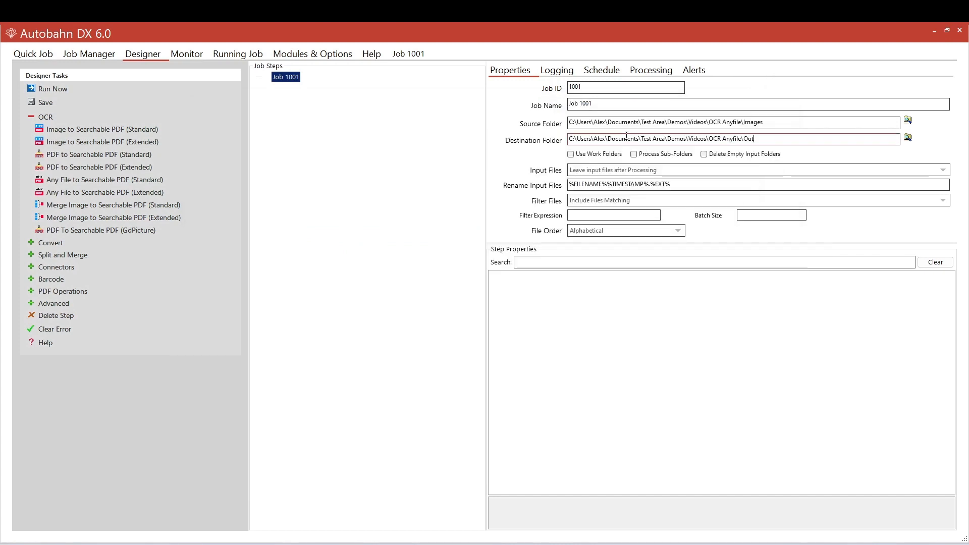
{"action": "left_click", "coordinate": [437, 185]}
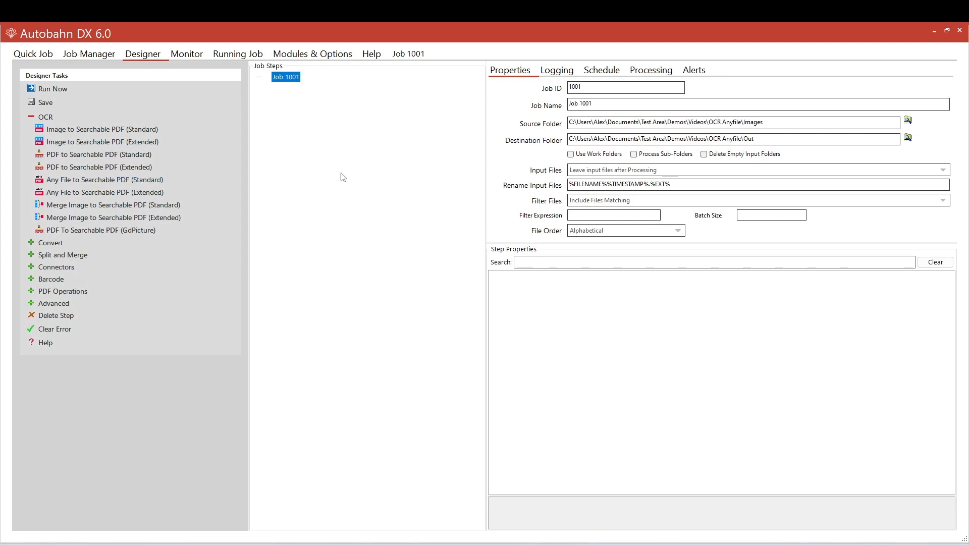
Add a Convert Any File To PDF (GdPicture) step to the job and review its step properties
{"action": "left_click", "coordinate": [50, 243]}
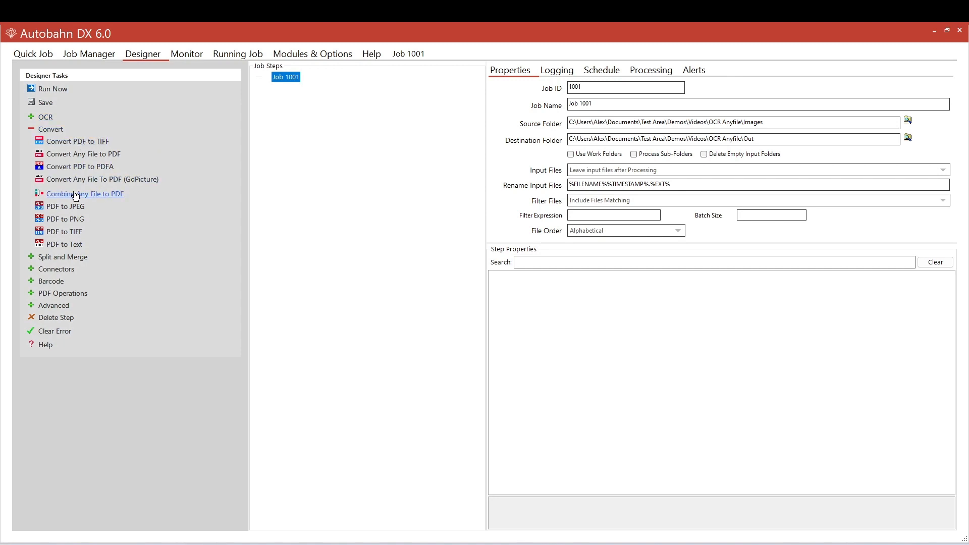
{"action": "left_click", "coordinate": [138, 180]}
{"action": "left_click", "coordinate": [356, 88]}
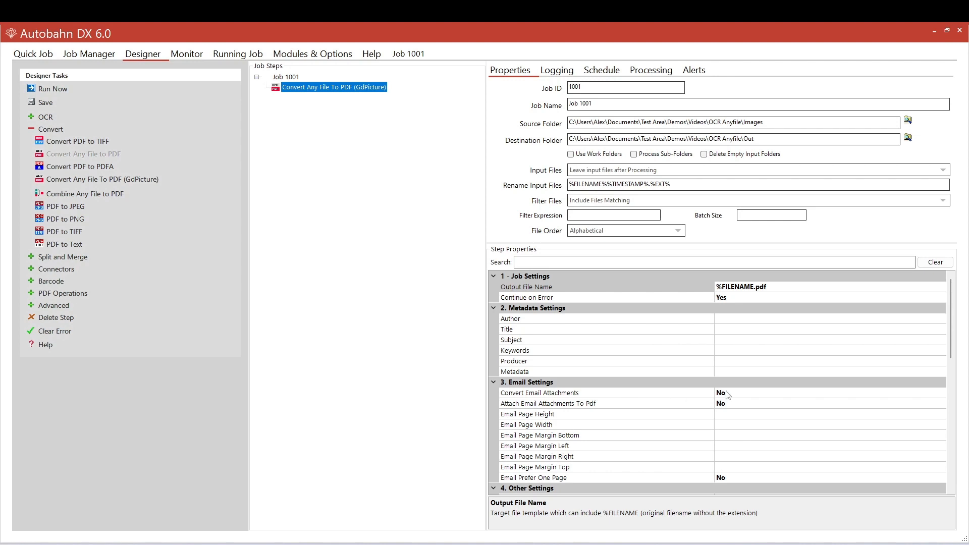
{"action": "left_click", "coordinate": [600, 404]}
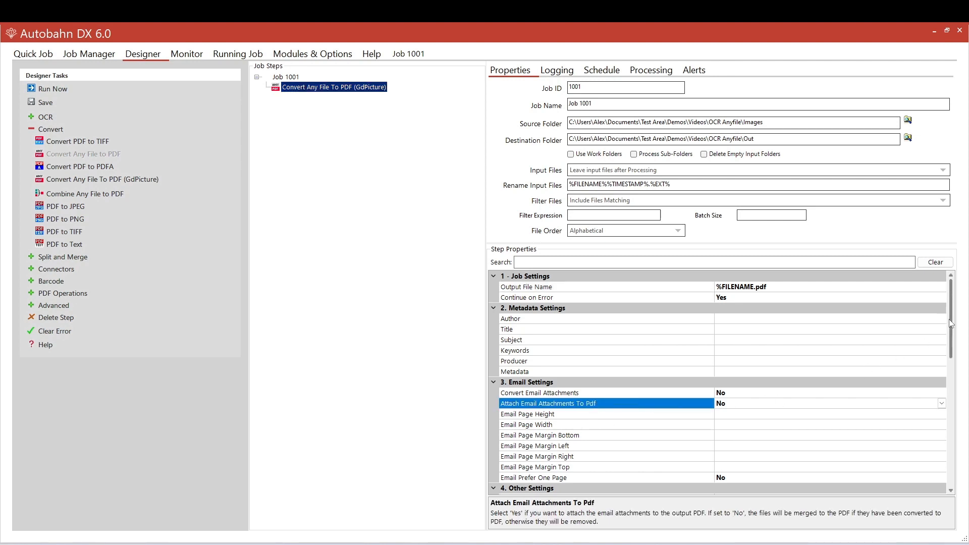
{"action": "left_click_drag", "start_coordinate": [952, 324], "coordinate": [954, 453]}
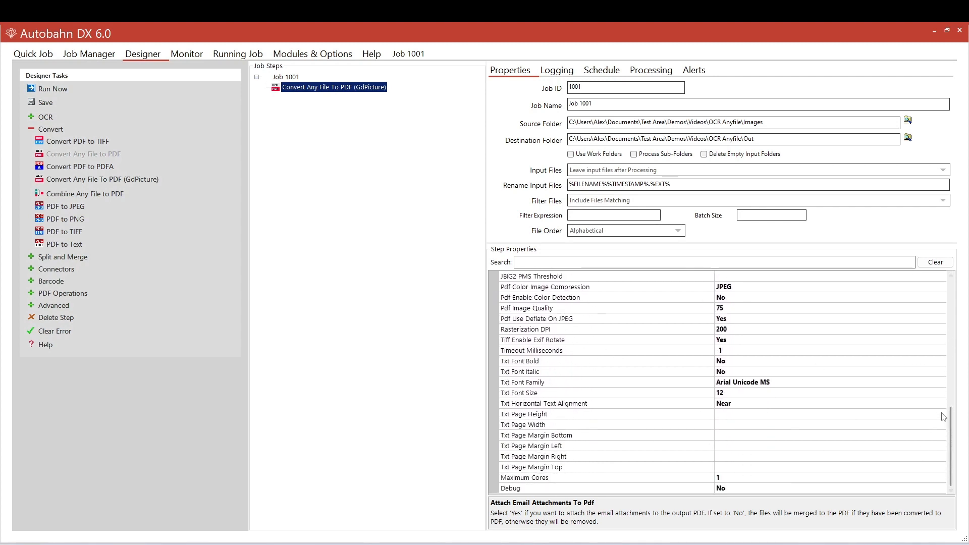
{"action": "left_click_drag", "start_coordinate": [951, 419], "coordinate": [954, 303]}
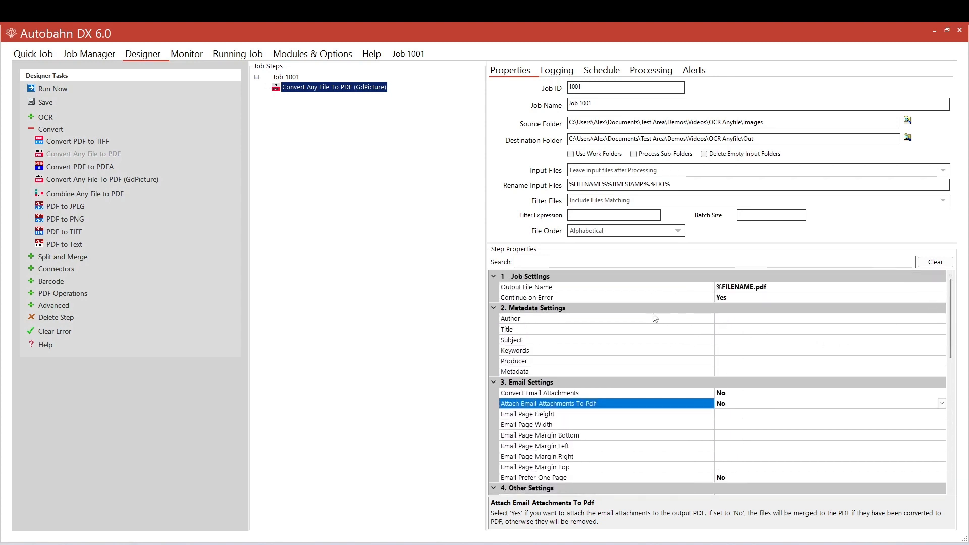
{"action": "left_click", "coordinate": [417, 258]}
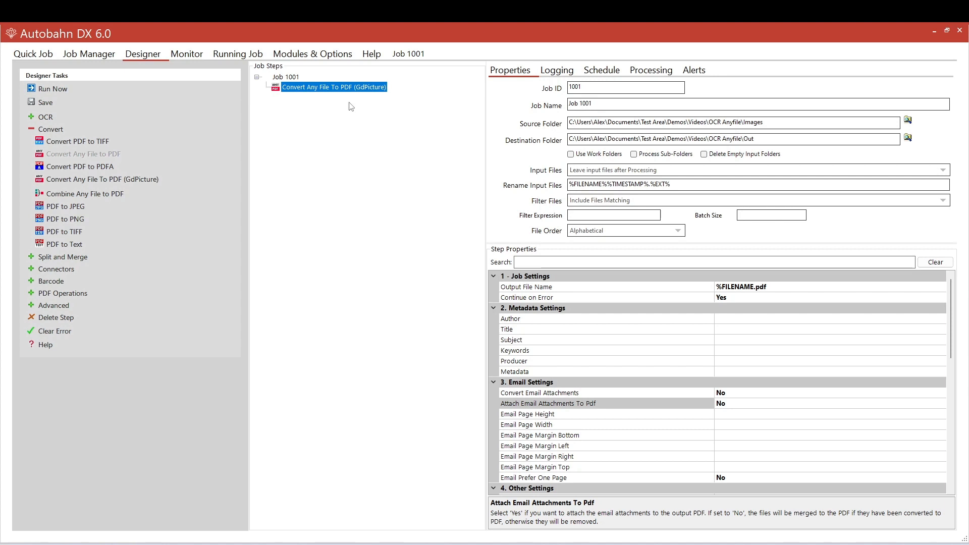
Add a PDF To Searchable PDF (GdPicture) step after the conversion step and accept the use of work folders
{"action": "left_click", "coordinate": [32, 120]}
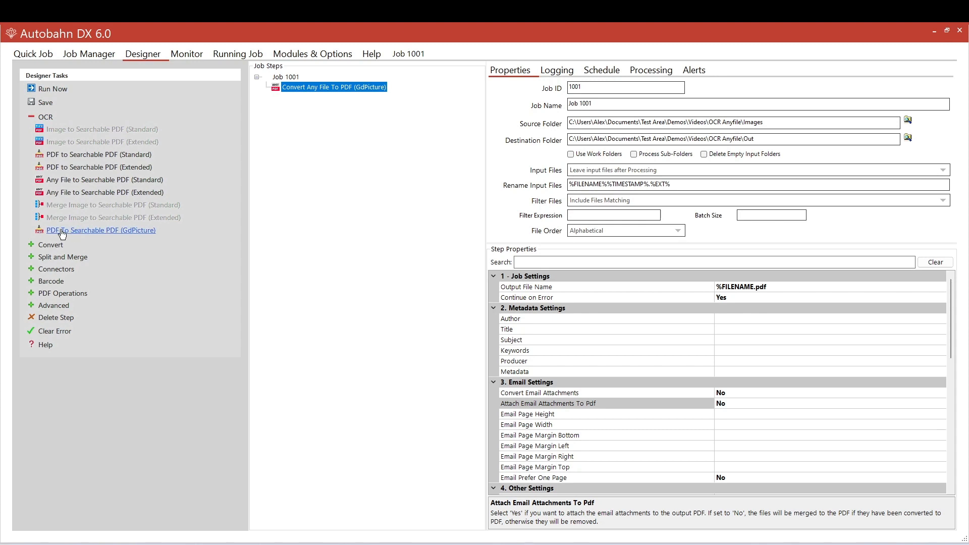
{"action": "left_click", "coordinate": [111, 231]}
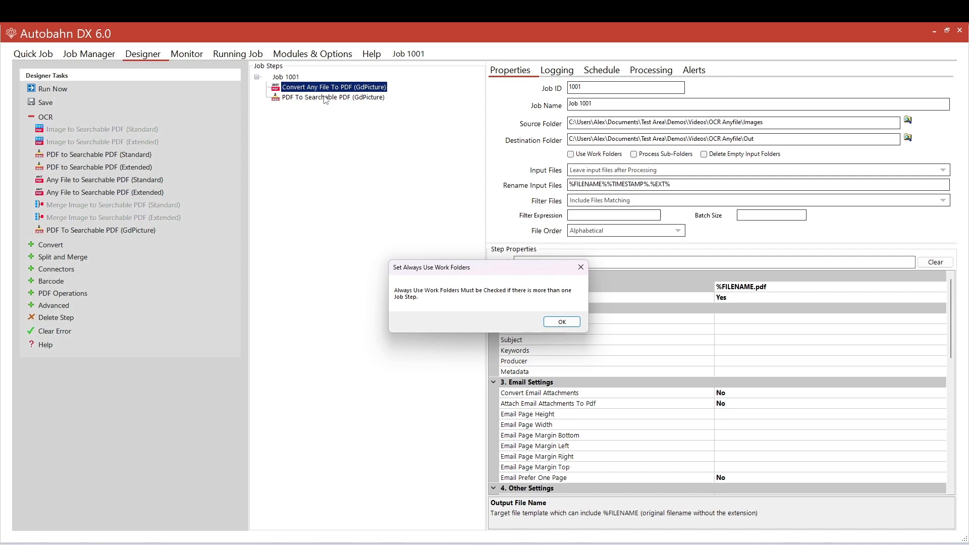
{"action": "left_click", "coordinate": [560, 326]}
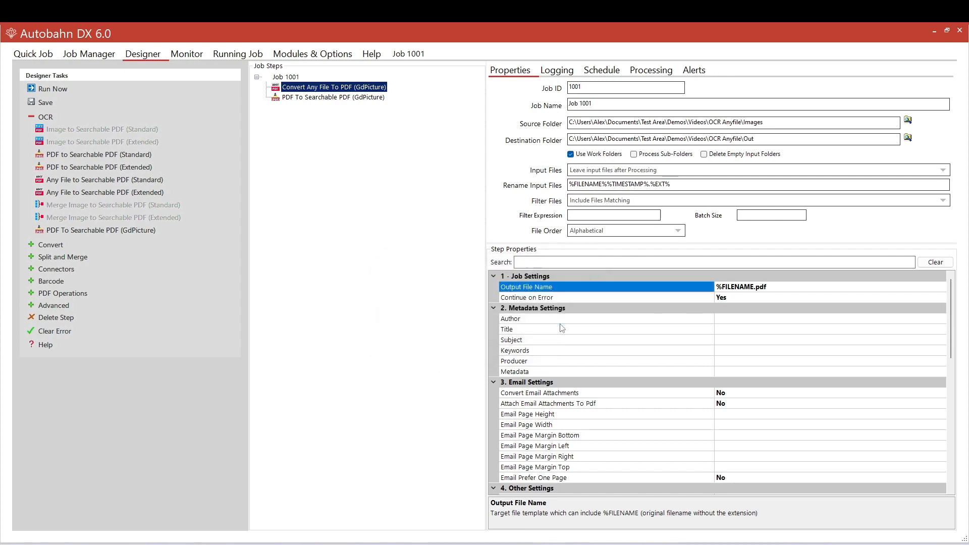
Save the job and show it in the list of job definitions
{"action": "left_click", "coordinate": [45, 104]}
{"action": "left_click", "coordinate": [511, 324]}
{"action": "left_click", "coordinate": [100, 55]}
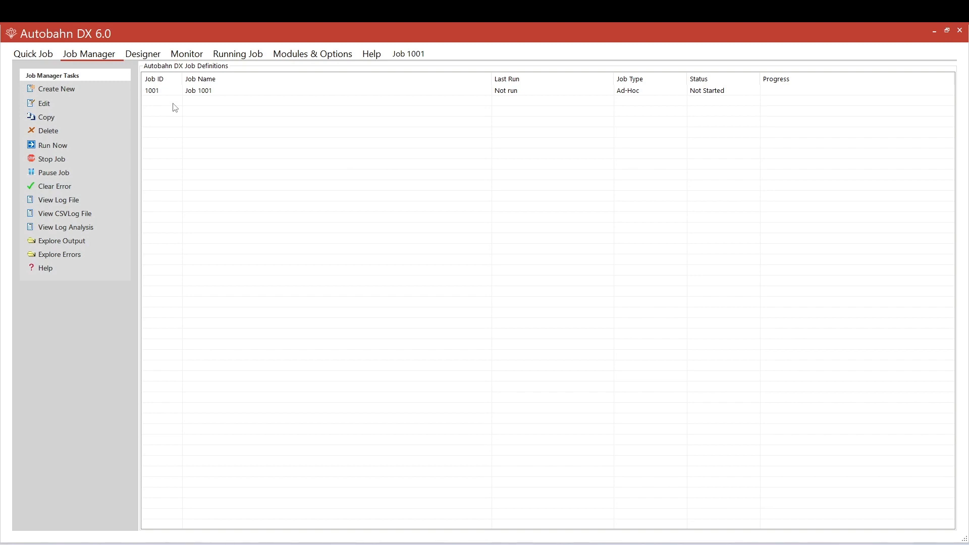
Schedule the job as Continuous (Watched Folder), running every 1 minute
{"action": "left_click", "coordinate": [142, 56]}
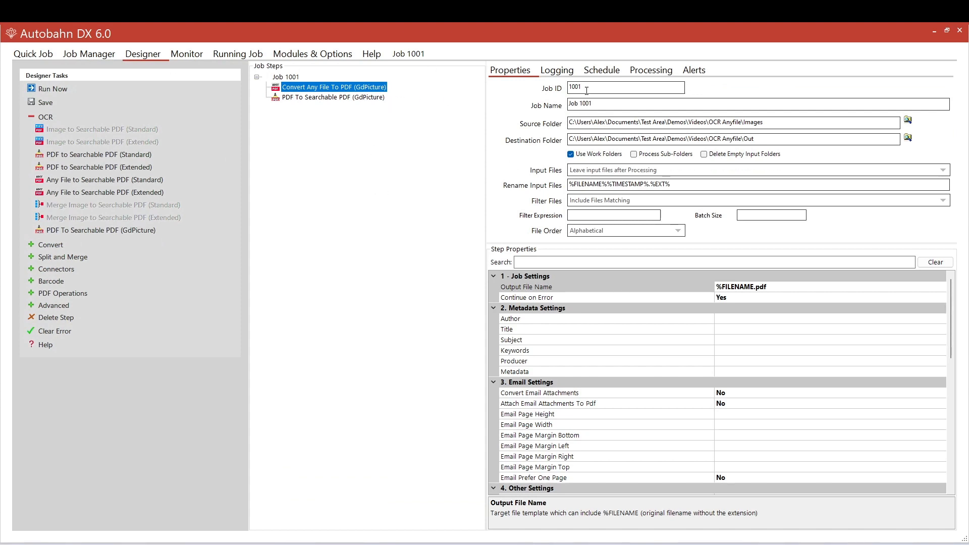
{"action": "left_click", "coordinate": [601, 75]}
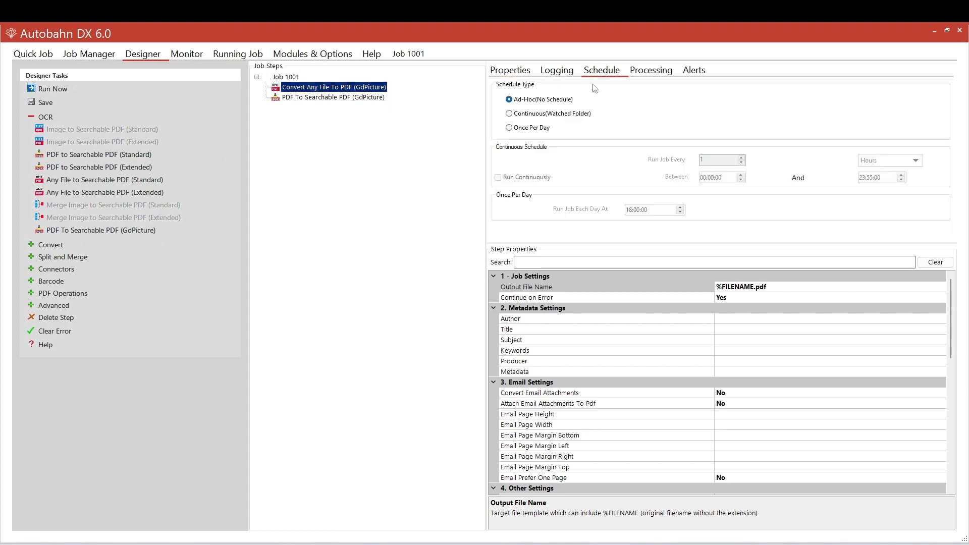
{"action": "left_click", "coordinate": [510, 114]}
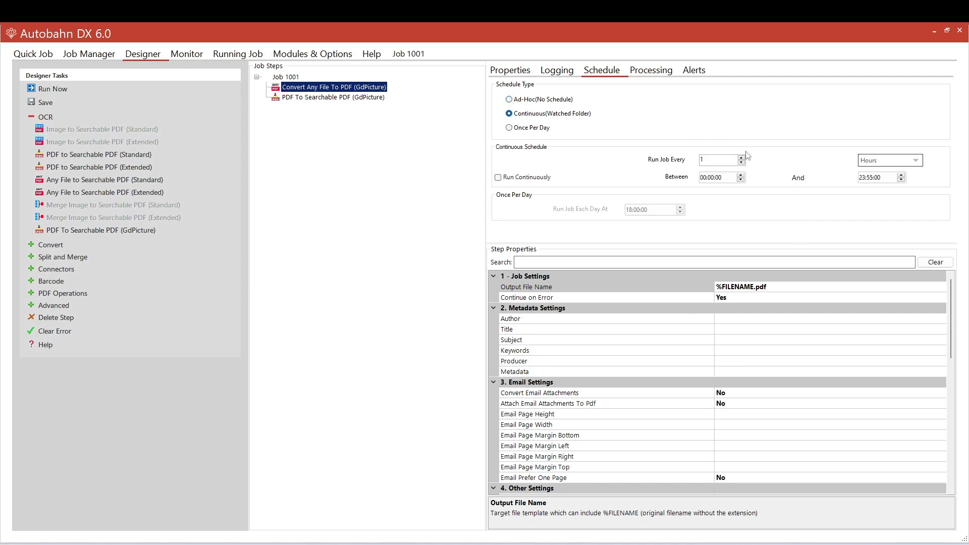
{"action": "left_click", "coordinate": [885, 163]}
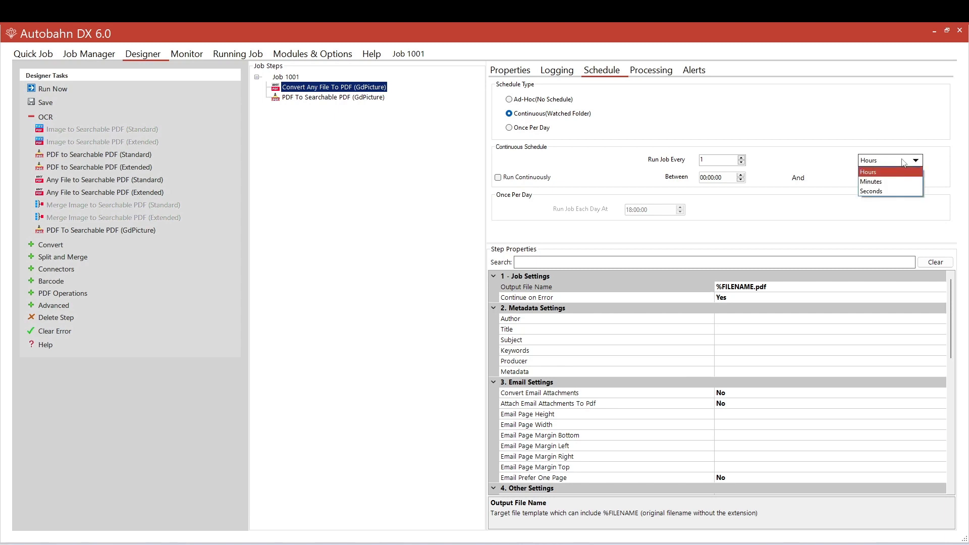
{"action": "left_click", "coordinate": [881, 180]}
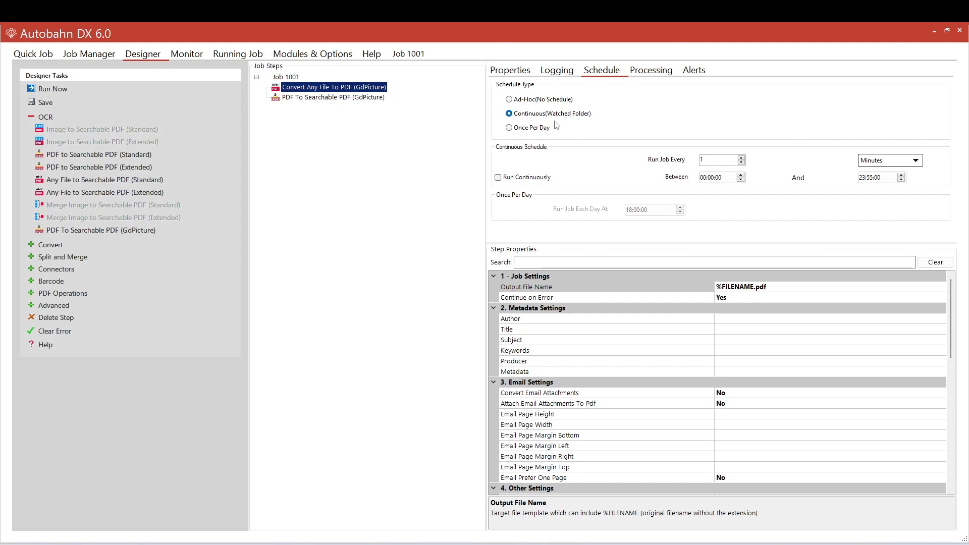
Set the job's input file handling to Move to Archive after Processing
{"action": "left_click", "coordinate": [514, 74]}
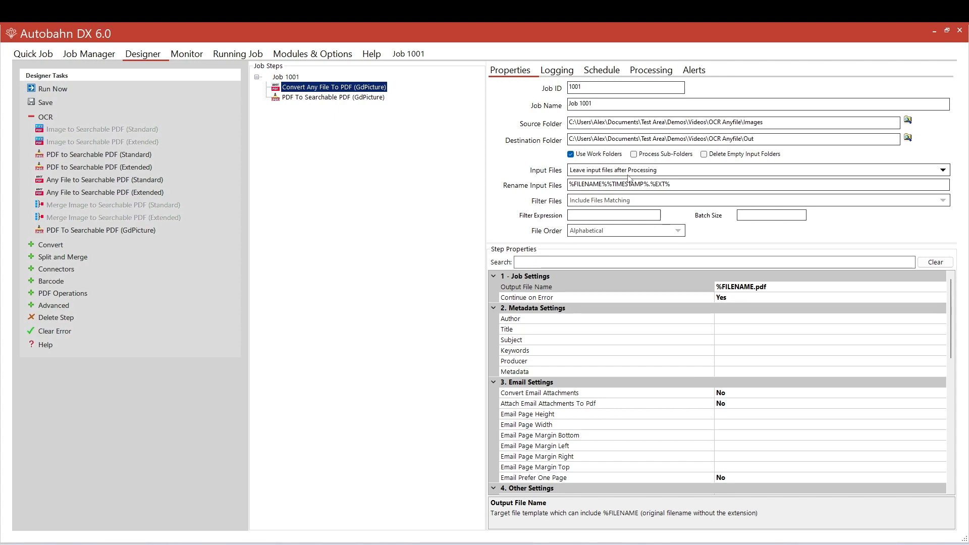
{"action": "left_click", "coordinate": [629, 173]}
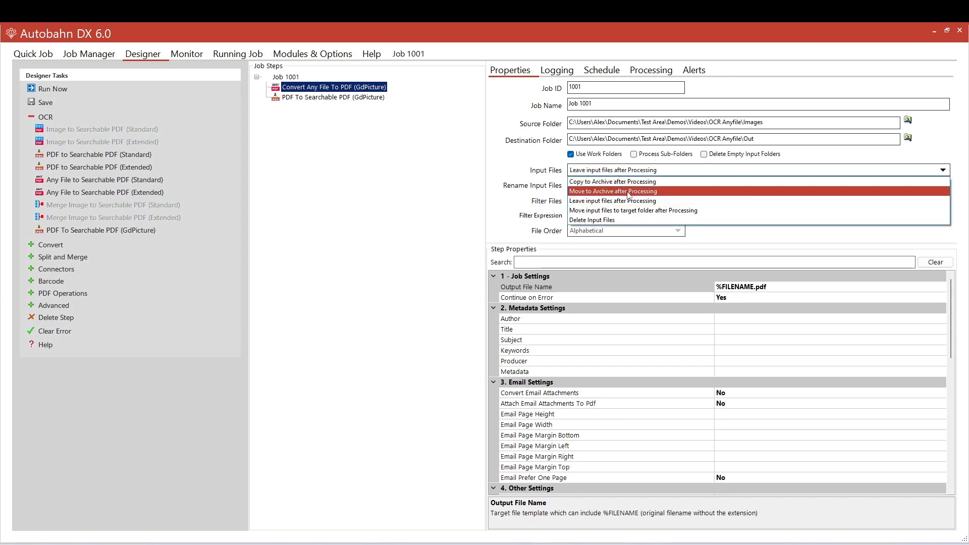
{"action": "left_click", "coordinate": [629, 192]}
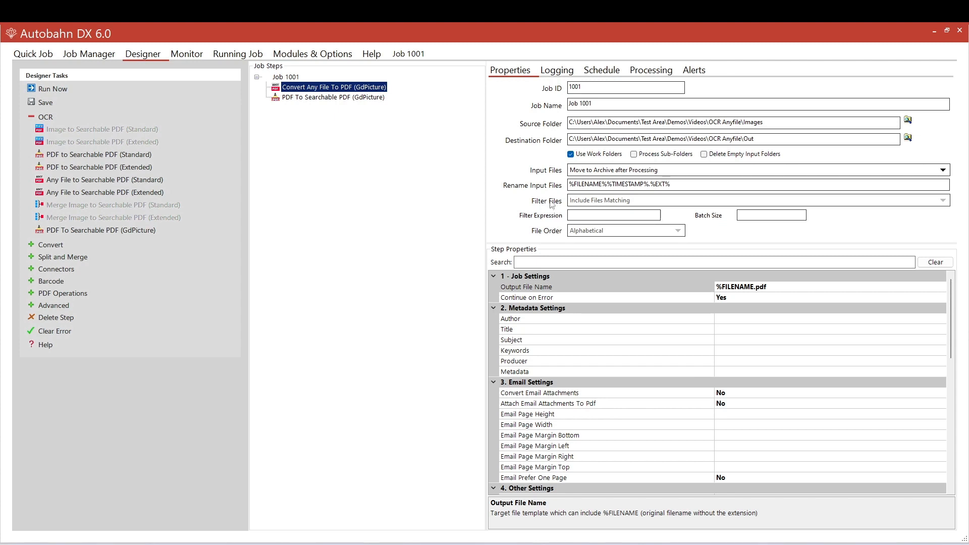
Replace the job's archive folder with the path of the Archive folder inside OCR Anyfile and return to the general job properties
{"action": "left_click", "coordinate": [651, 70]}
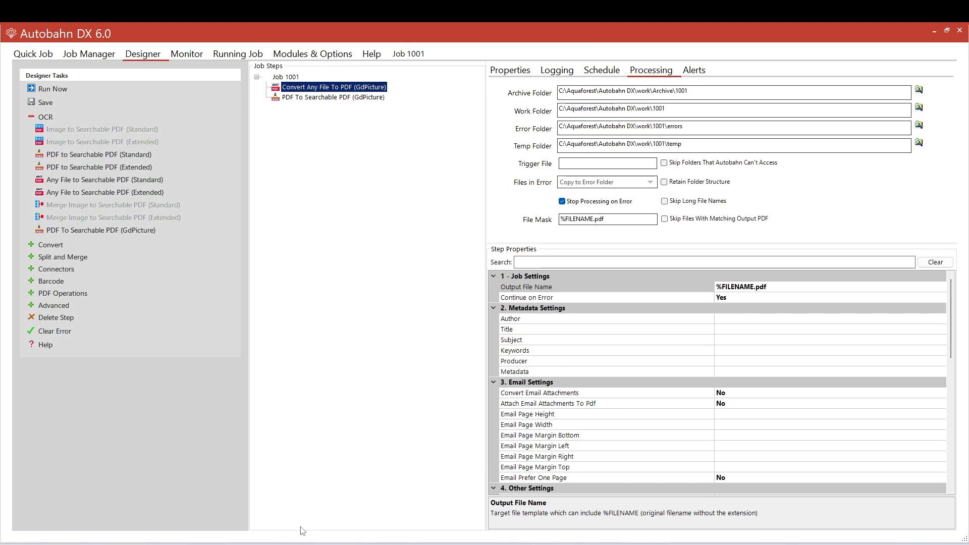
{"action": "left_click", "coordinate": [303, 542]}
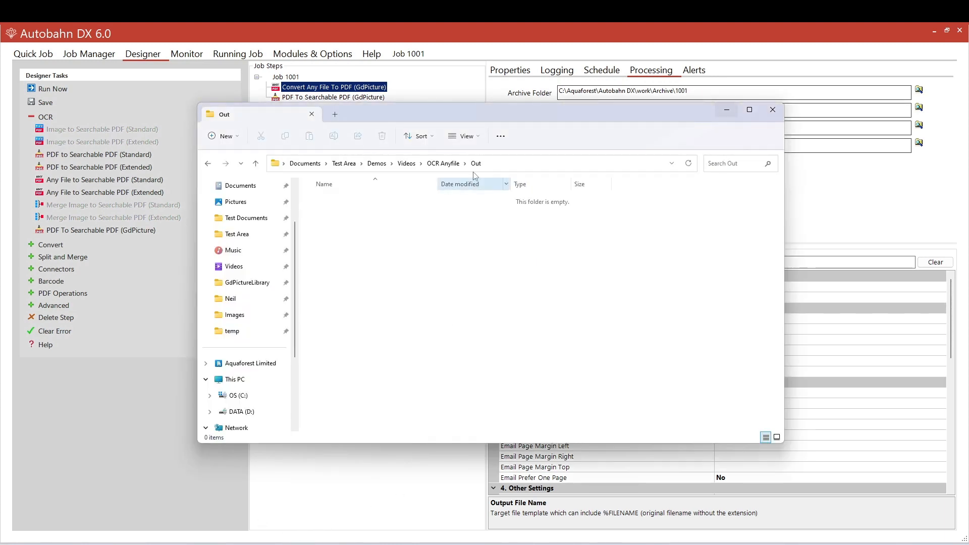
{"action": "left_click", "coordinate": [443, 163]}
{"action": "double_click", "coordinate": [353, 198]}
{"action": "left_click", "coordinate": [526, 166]}
{"action": "key", "text": "ctrl+c"}
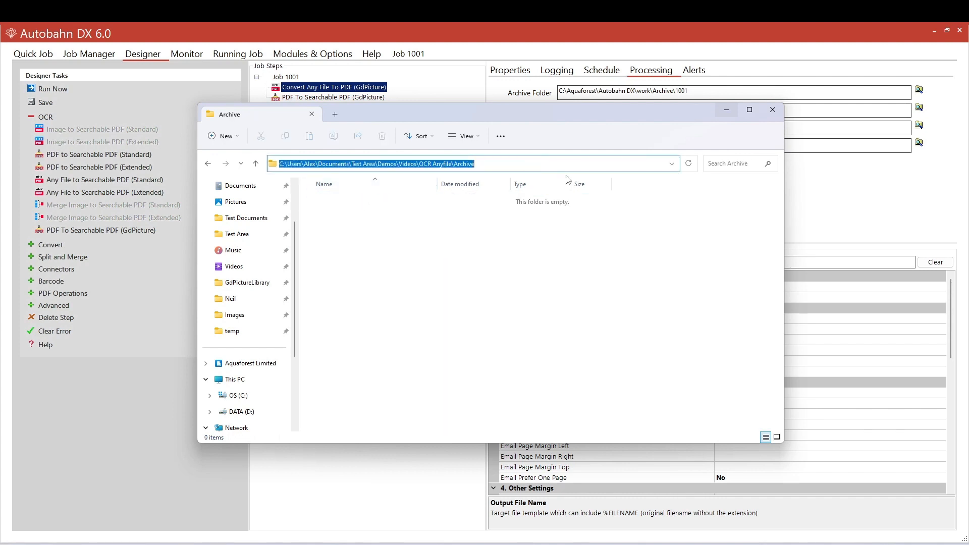
{"action": "left_click_drag", "start_coordinate": [793, 92], "coordinate": [559, 94]}
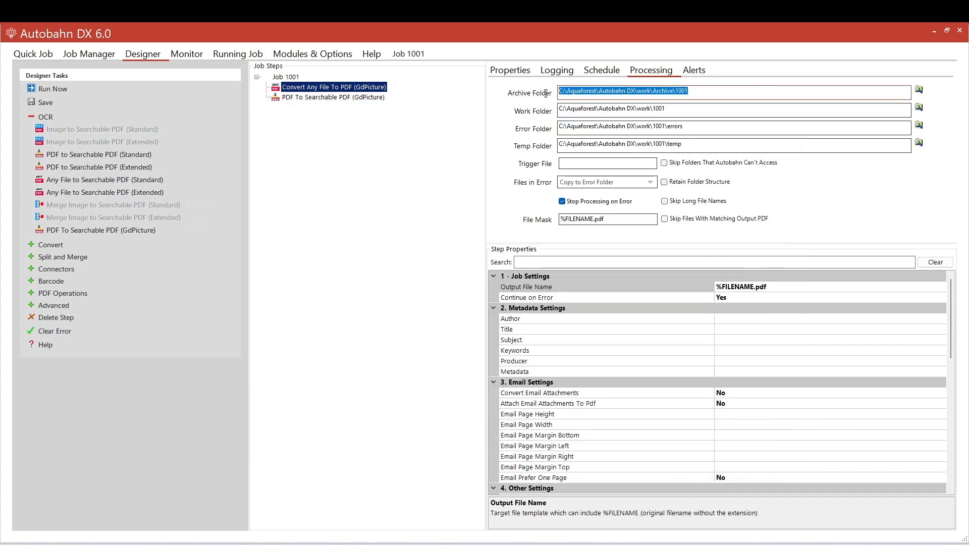
{"action": "key", "text": "ctrl+v"}
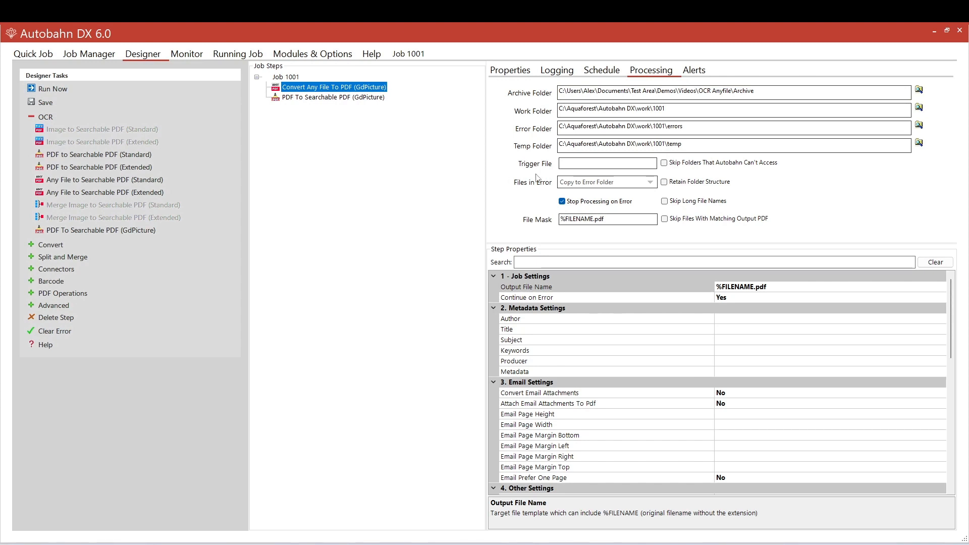
{"action": "left_click", "coordinate": [511, 72]}
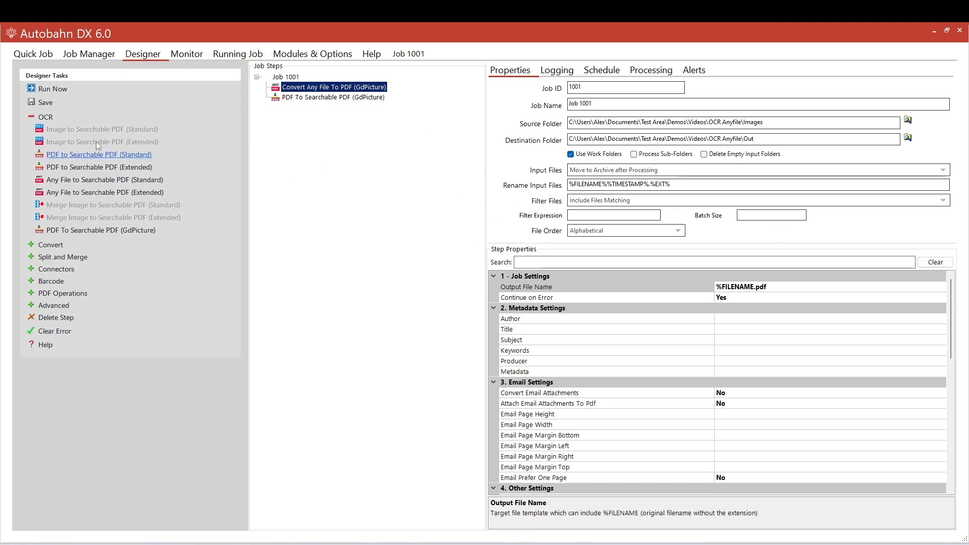
Save the updated Job 1001 definition and return to the job list to follow its scheduled run
{"action": "left_click", "coordinate": [45, 103]}
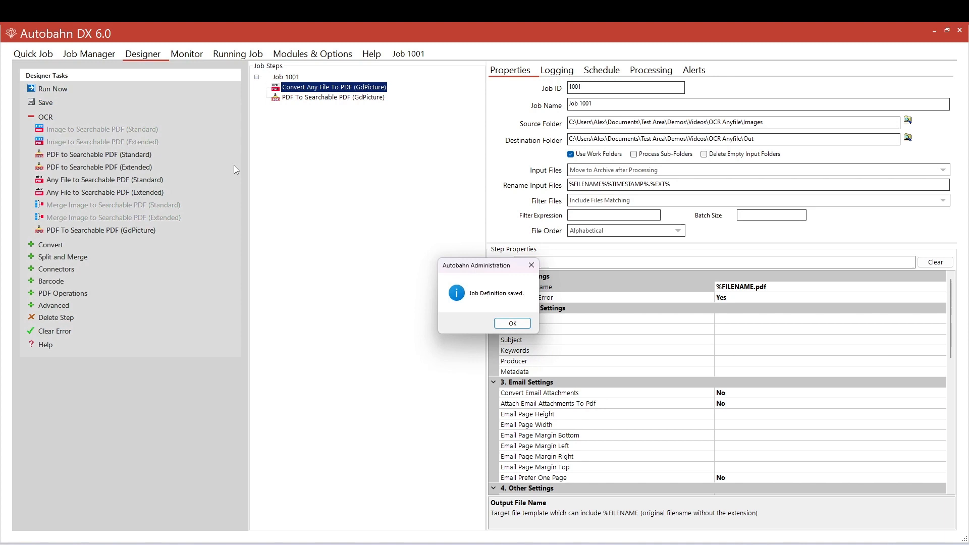
{"action": "left_click", "coordinate": [507, 322]}
{"action": "left_click", "coordinate": [100, 56]}
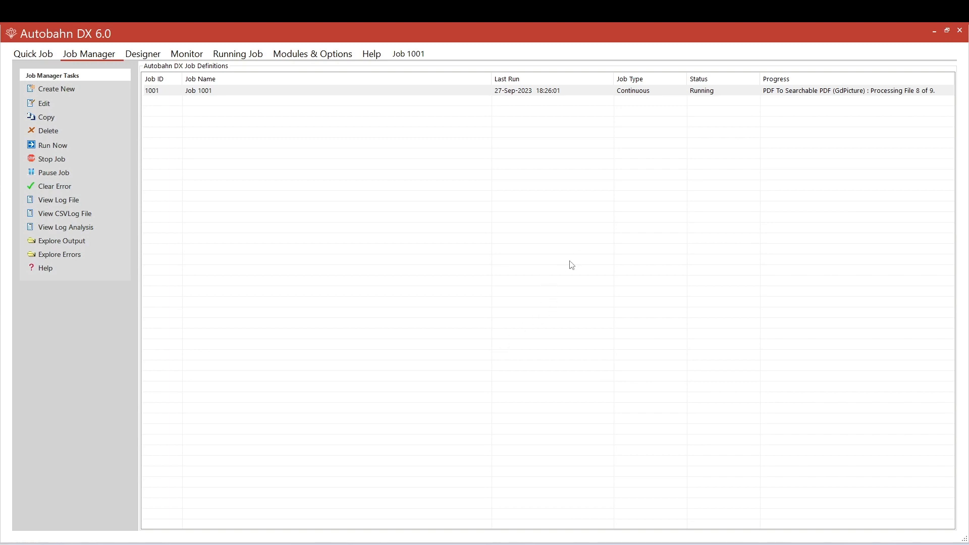
Switch to File Explorer and check the Archive folder inside OCR Anyfile for the processed original images
{"action": "left_click", "coordinate": [261, 544]}
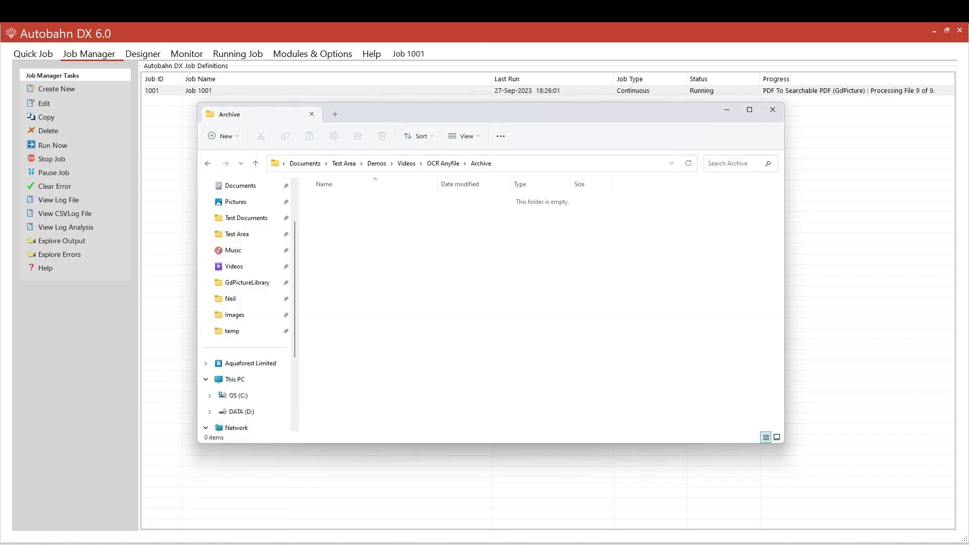
{"action": "left_click", "coordinate": [444, 163]}
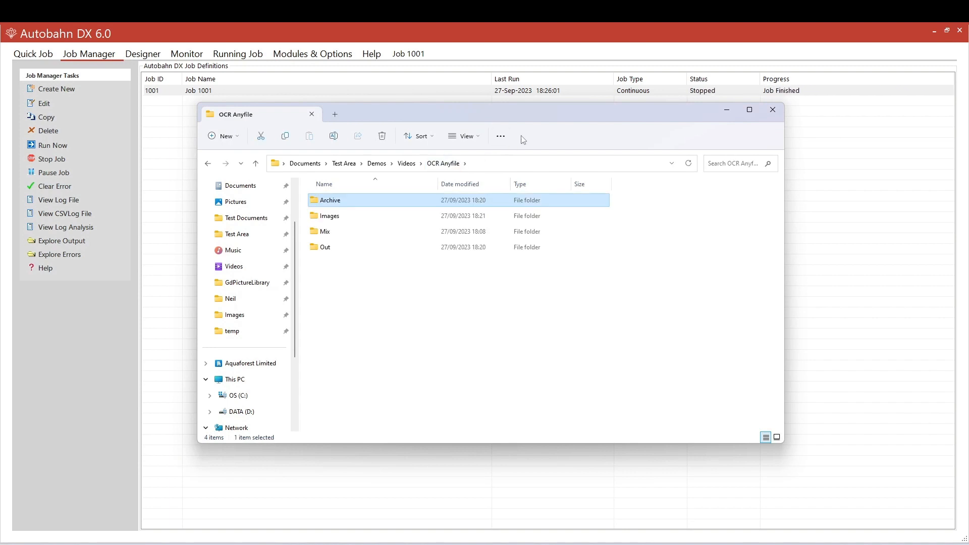
{"action": "double_click", "coordinate": [364, 203]}
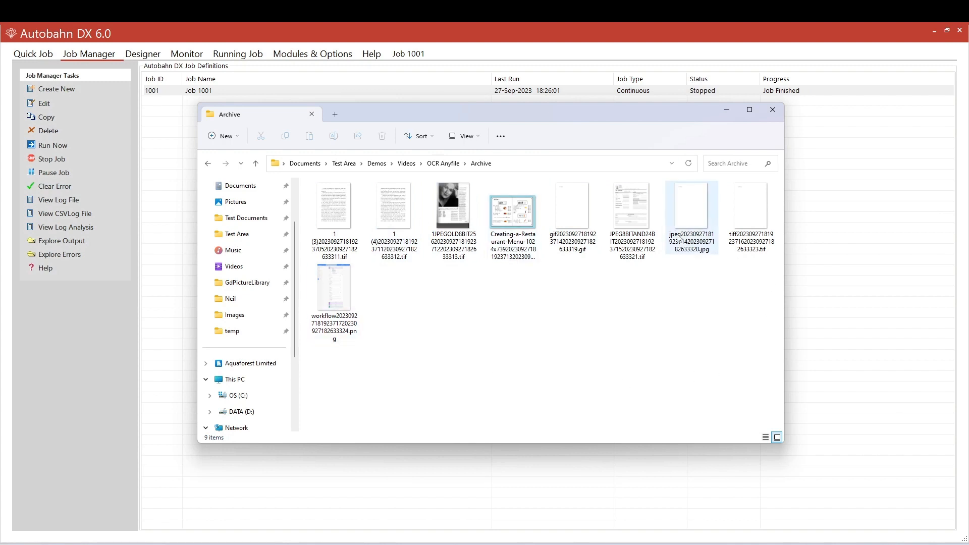
Check the JPEG8BITAND24BIT PDF in the Out folder by selecting all its text, and close the PDF and folder windows
{"action": "left_click", "coordinate": [443, 163]}
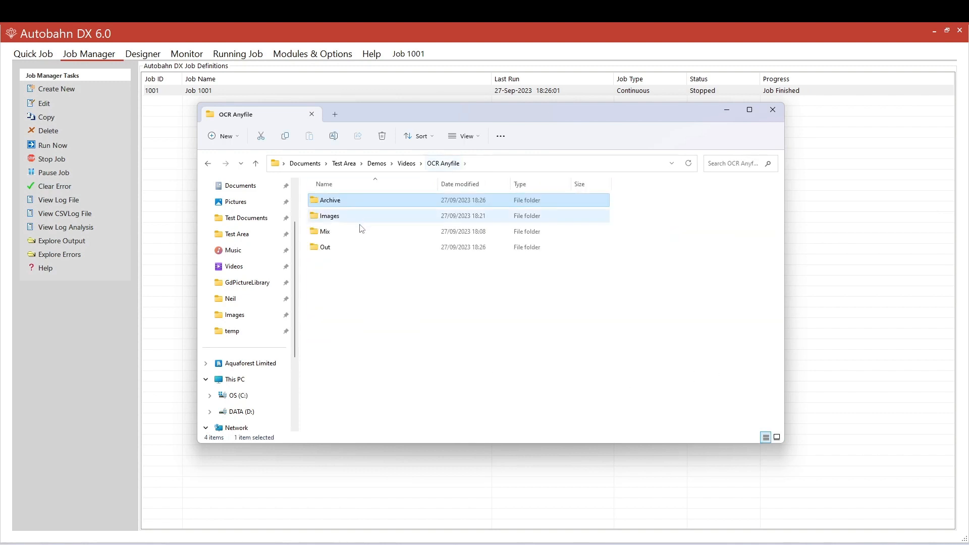
{"action": "double_click", "coordinate": [329, 247]}
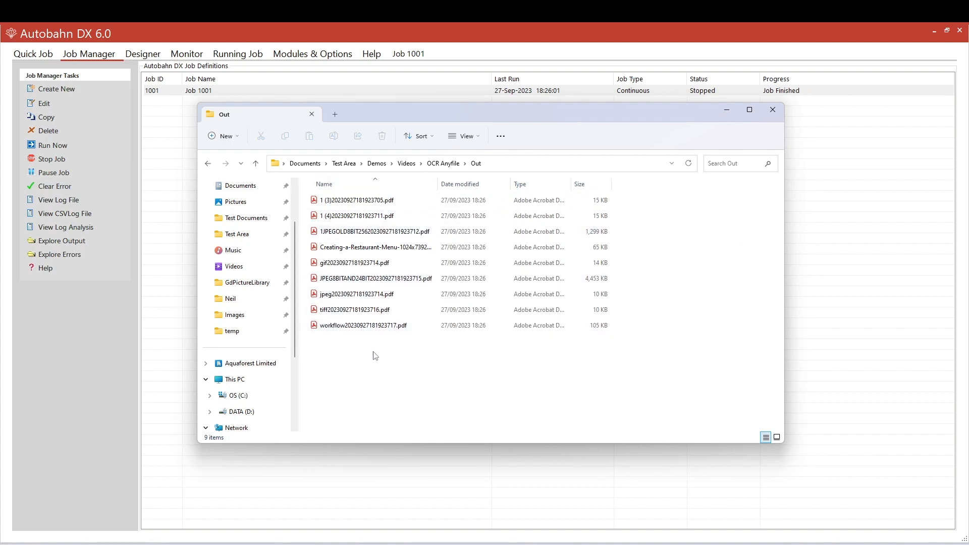
{"action": "double_click", "coordinate": [399, 278]}
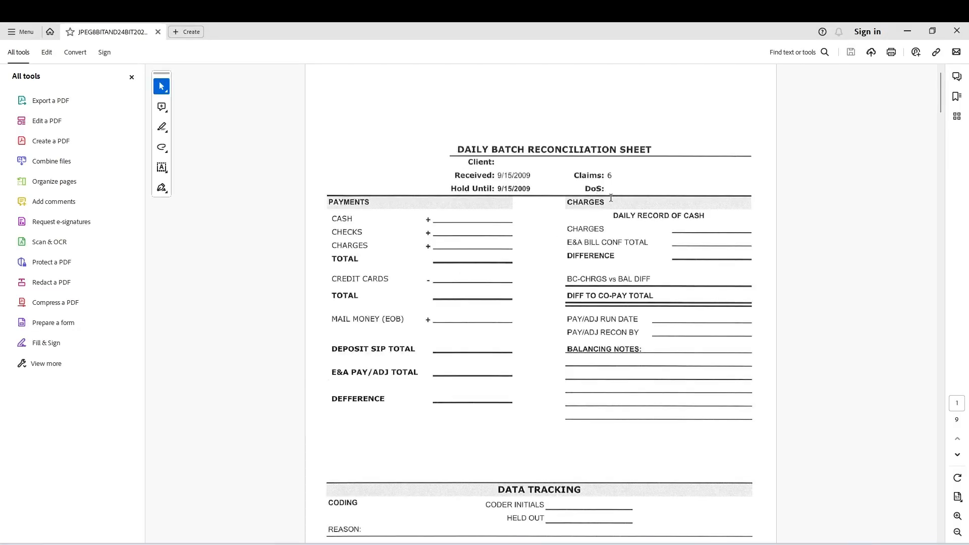
{"action": "key", "text": "ctrl+a"}
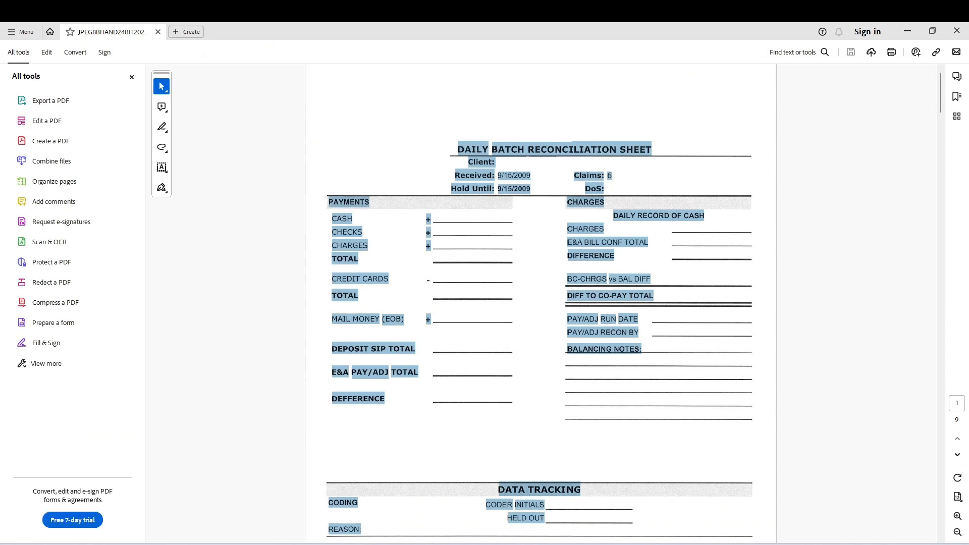
{"action": "left_click", "coordinate": [957, 31]}
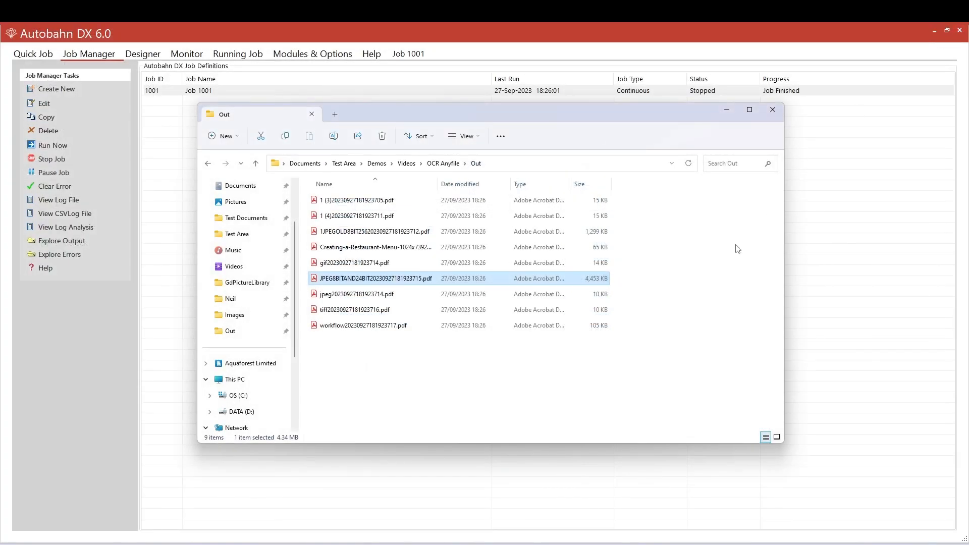
{"action": "left_click", "coordinate": [773, 110]}
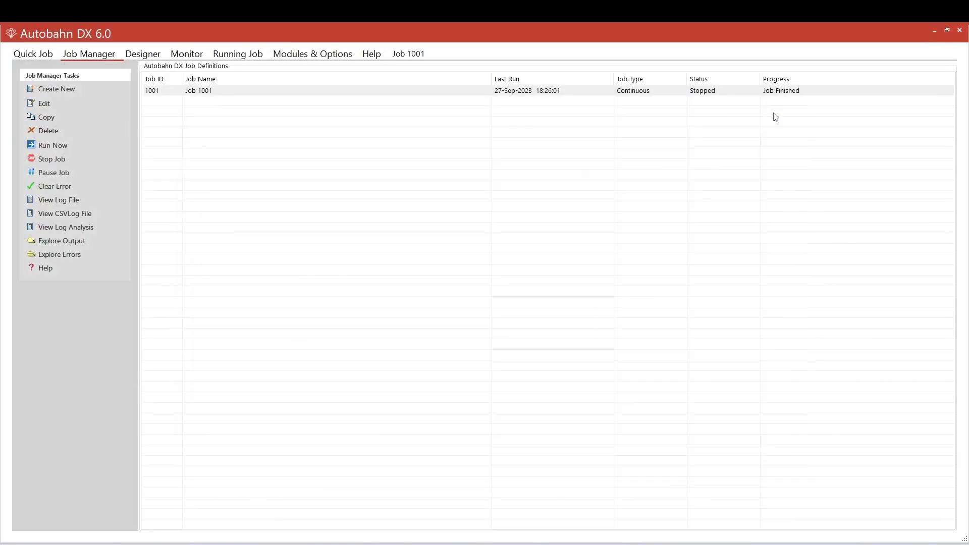